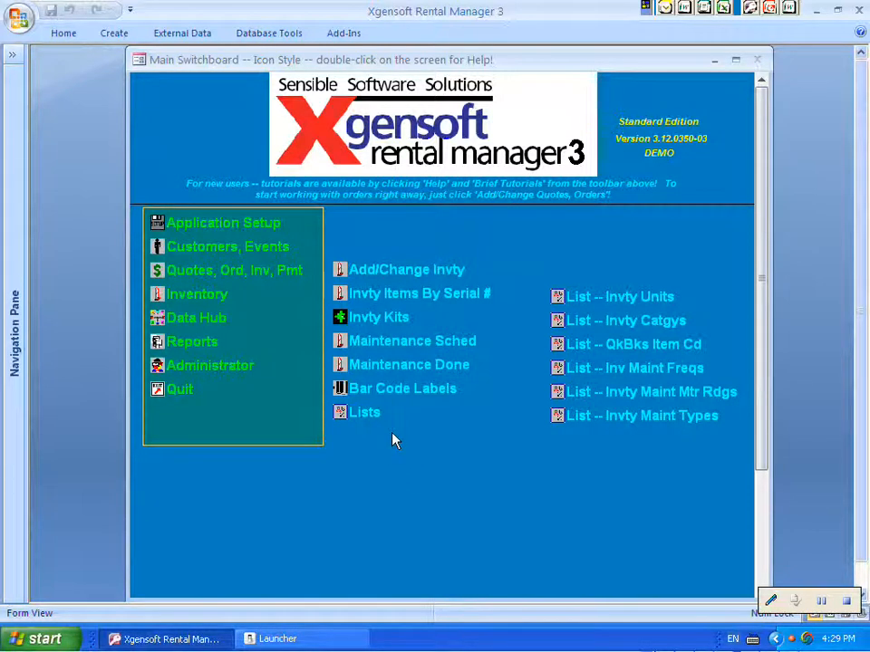
Step: Open the Sales Tax Rates setup list and switch it to edit mode to show the existing rates
mouse_move(287, 235)
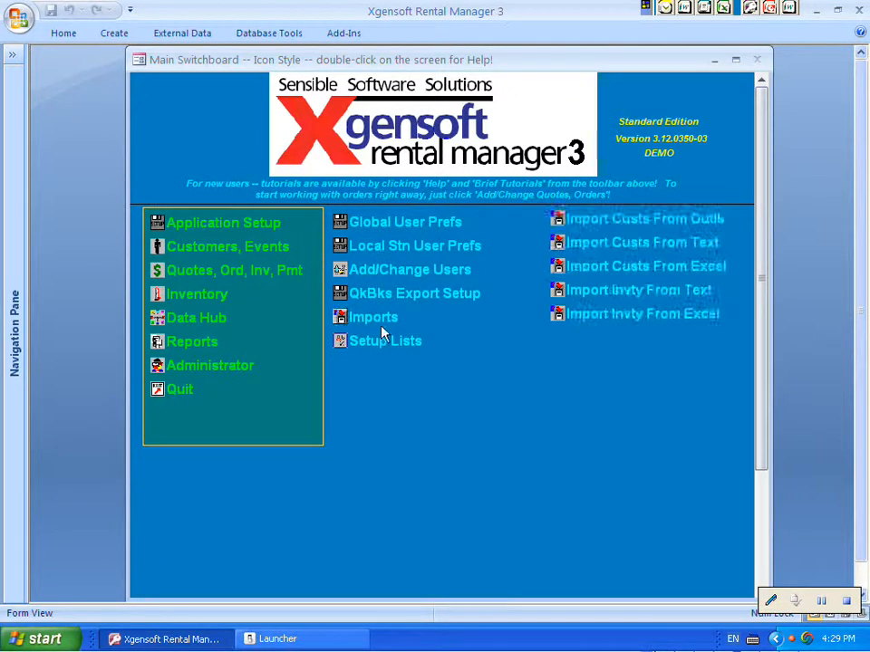
mouse_move(380, 345)
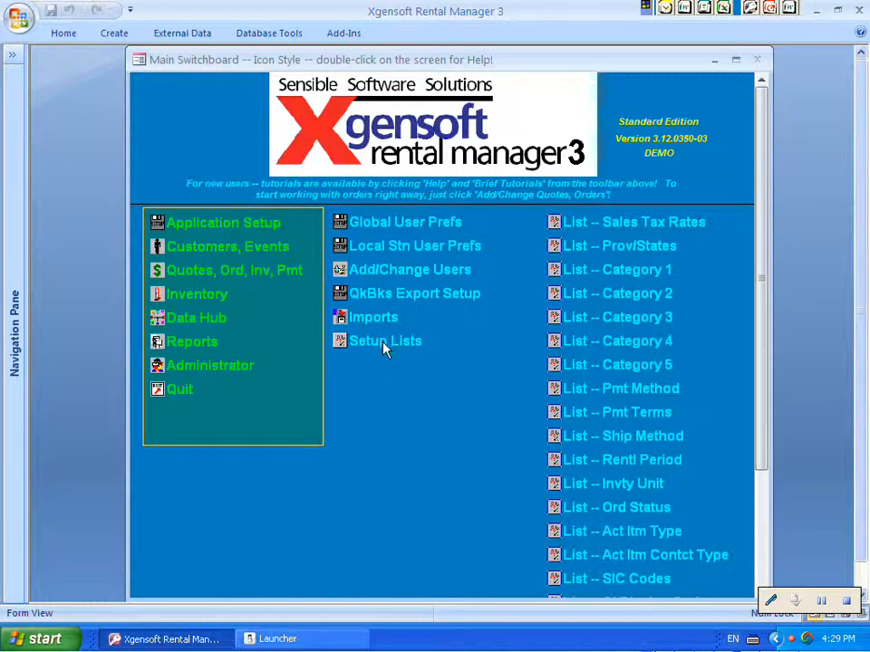
left_click(638, 230)
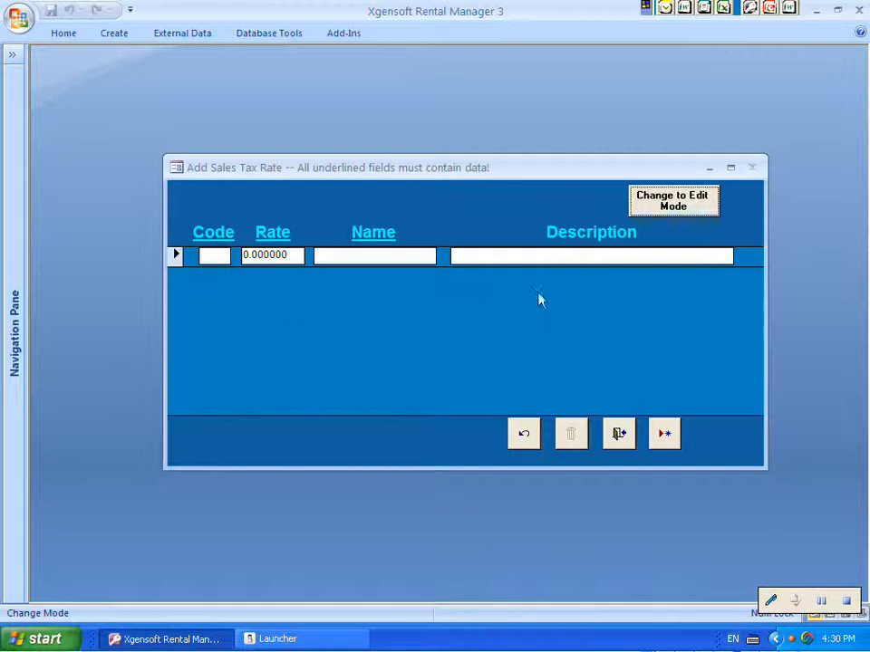
left_click(650, 199)
left_click(669, 205)
left_click(705, 200)
left_click(678, 205)
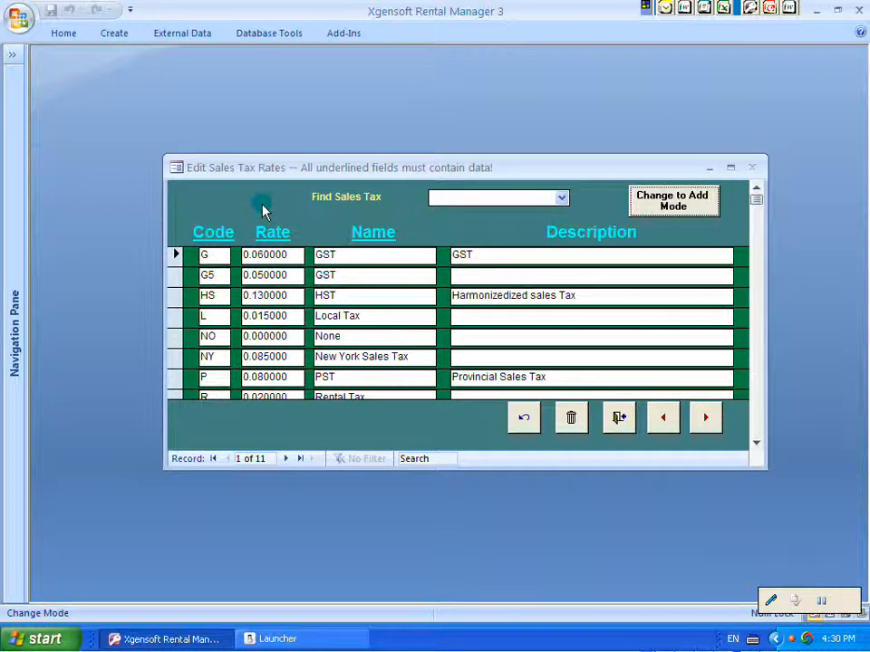
Step: Examine the existing sales tax codes, including the G, G5 and NO entries, and how a blank new entry looks
left_click(207, 254)
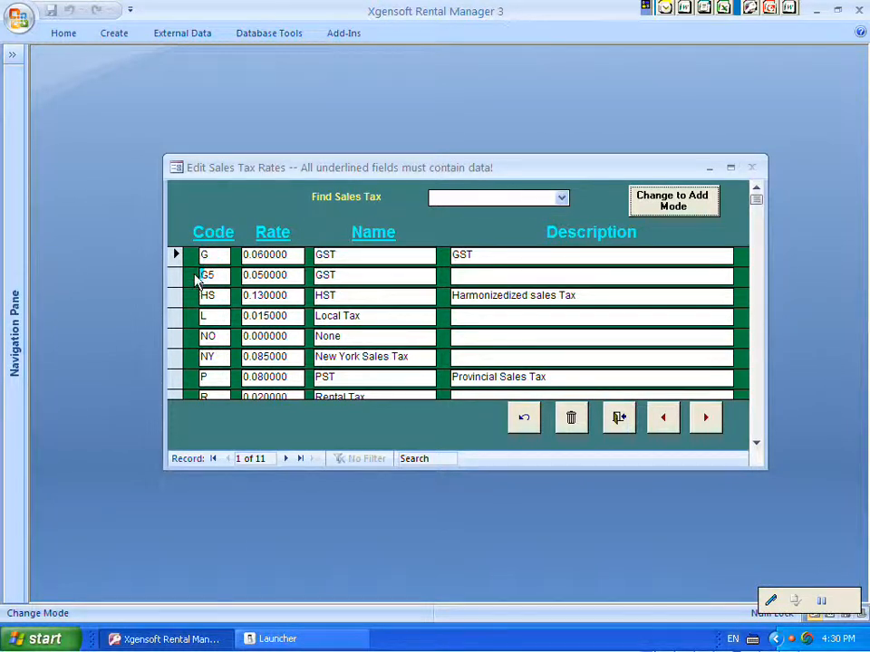
left_click(205, 276)
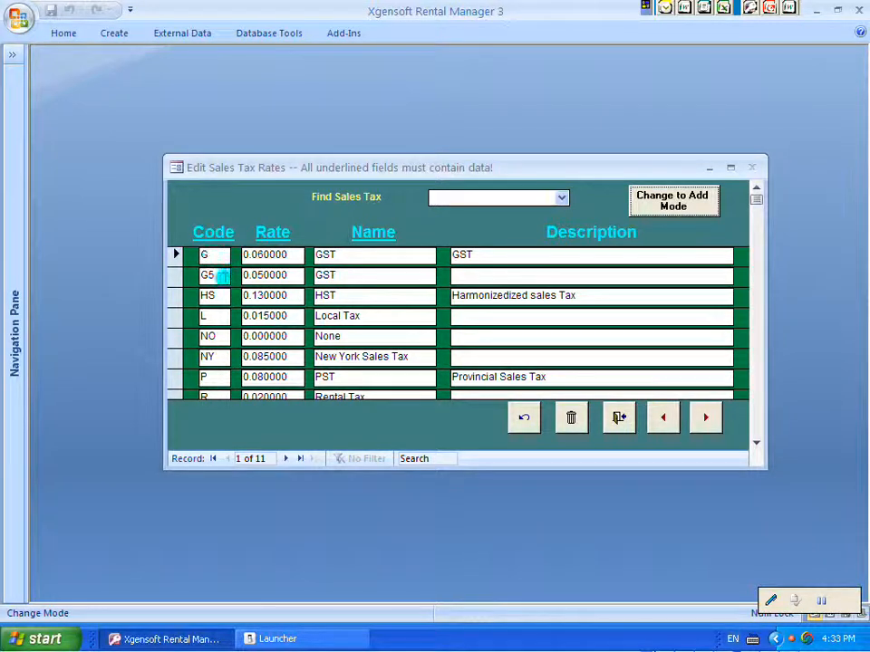
left_click(664, 206)
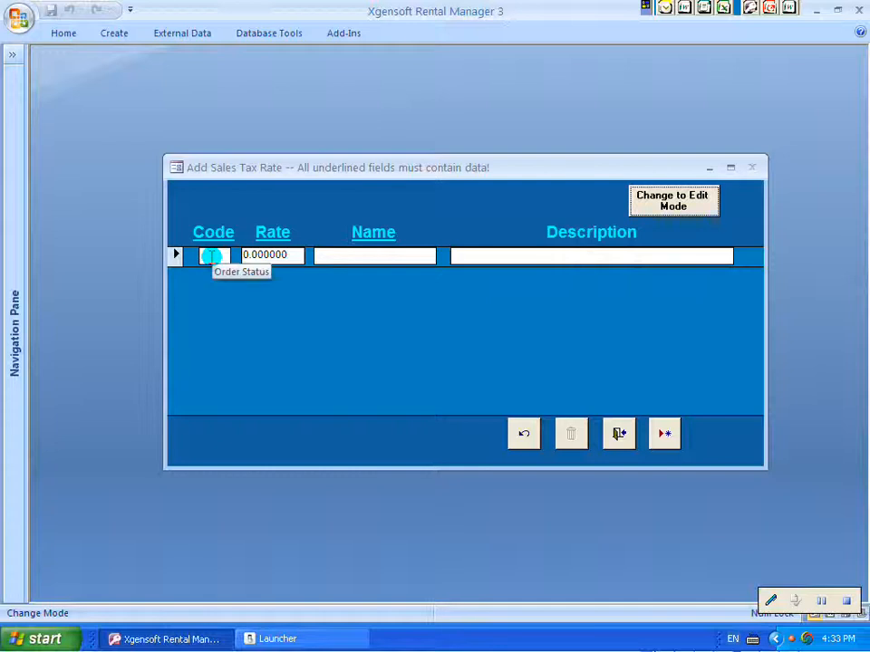
left_click(690, 197)
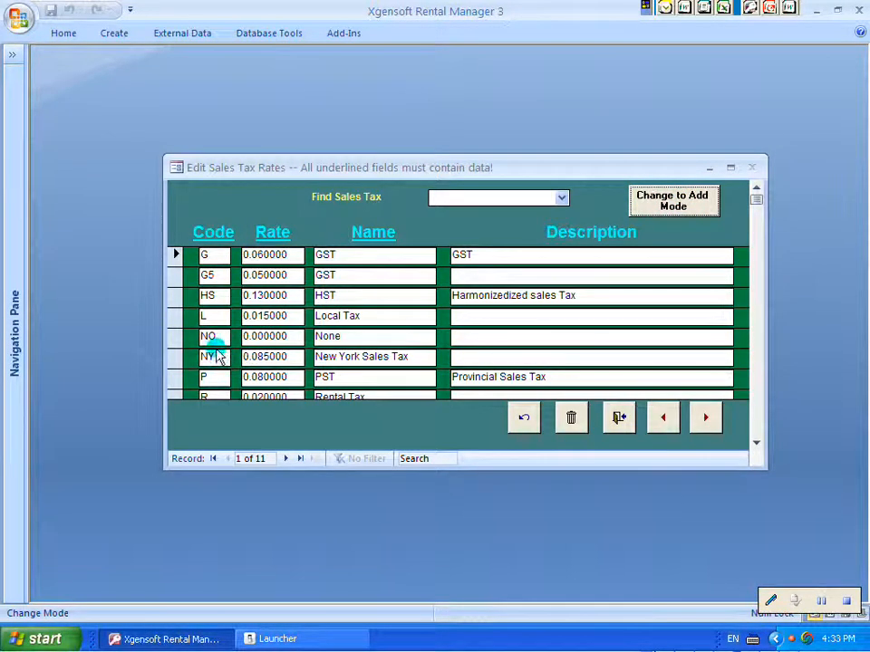
left_click(208, 336)
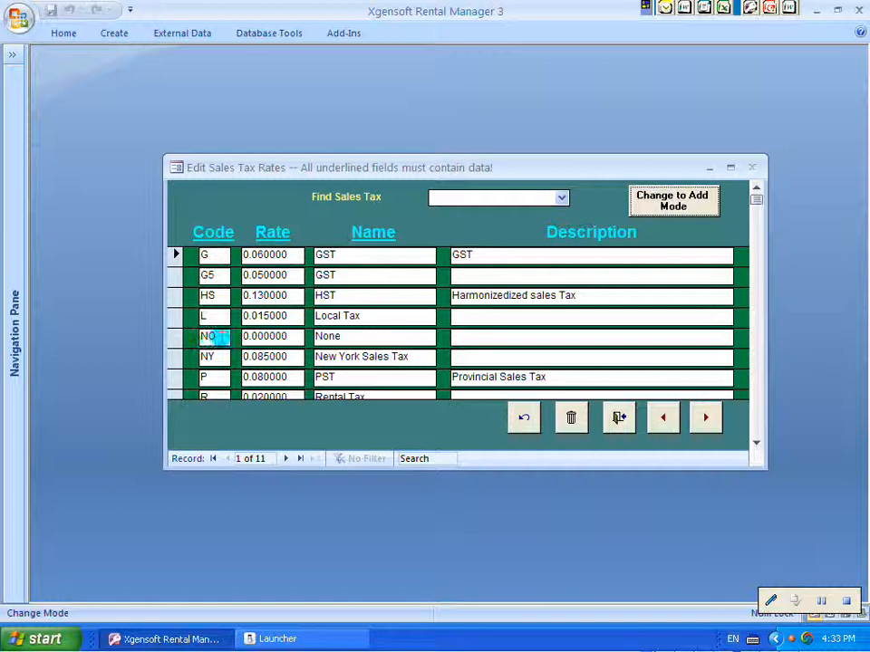
left_click(328, 336)
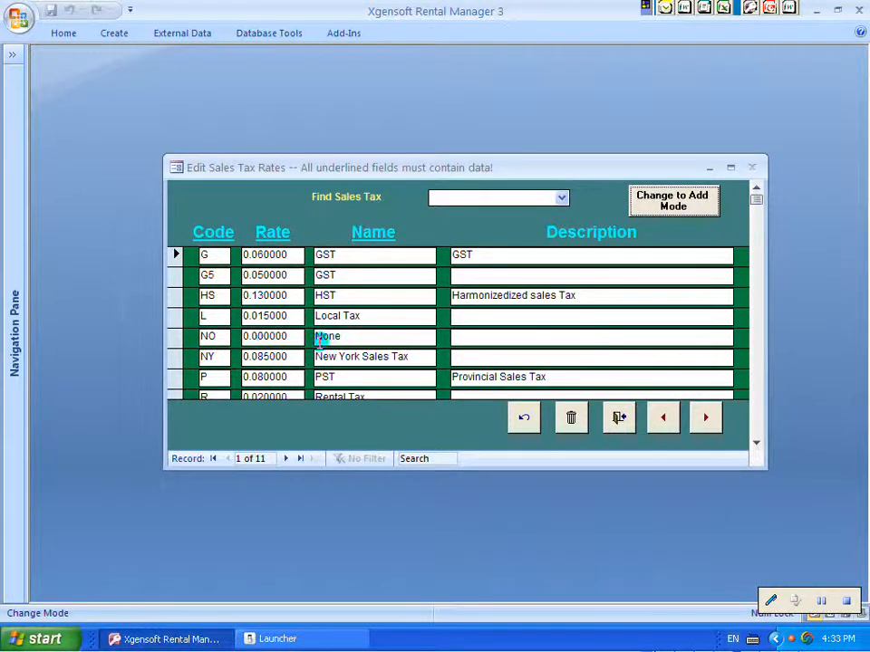
left_click(207, 336)
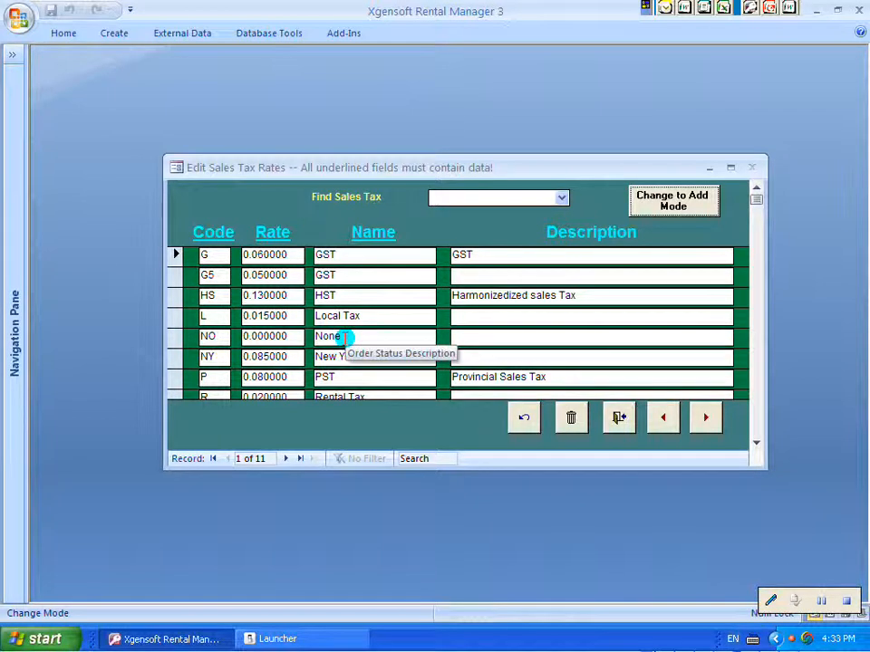
Step: Add a sales tax rate with code IL, rate 0.0625 and name Illinois Sales Tax
left_click(666, 205)
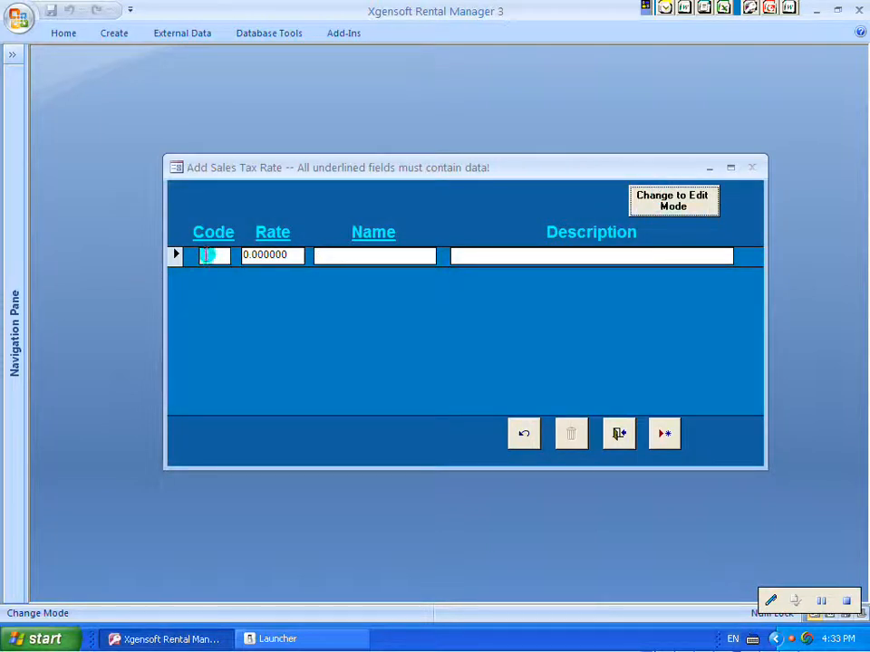
left_click(207, 254)
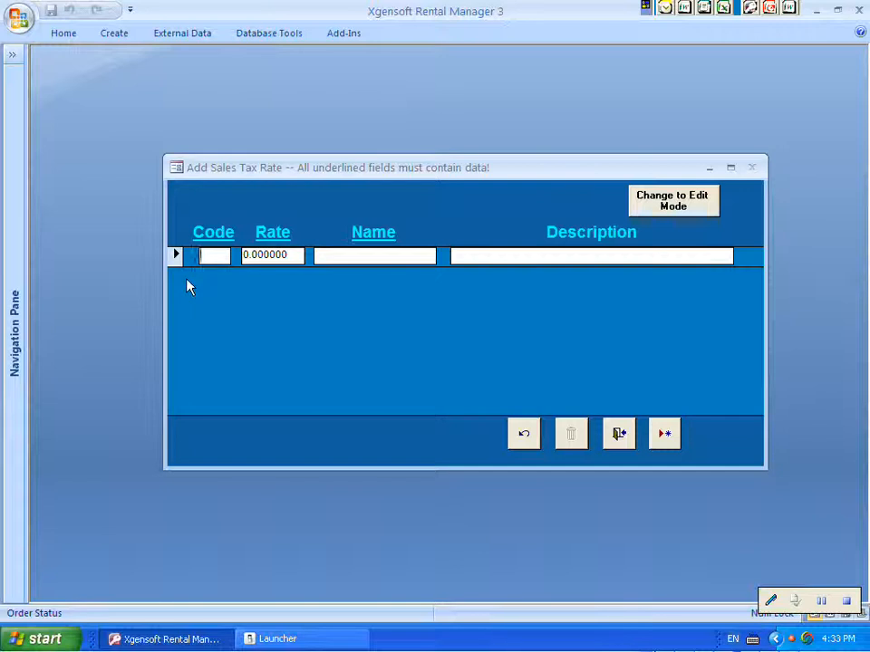
type("IL")
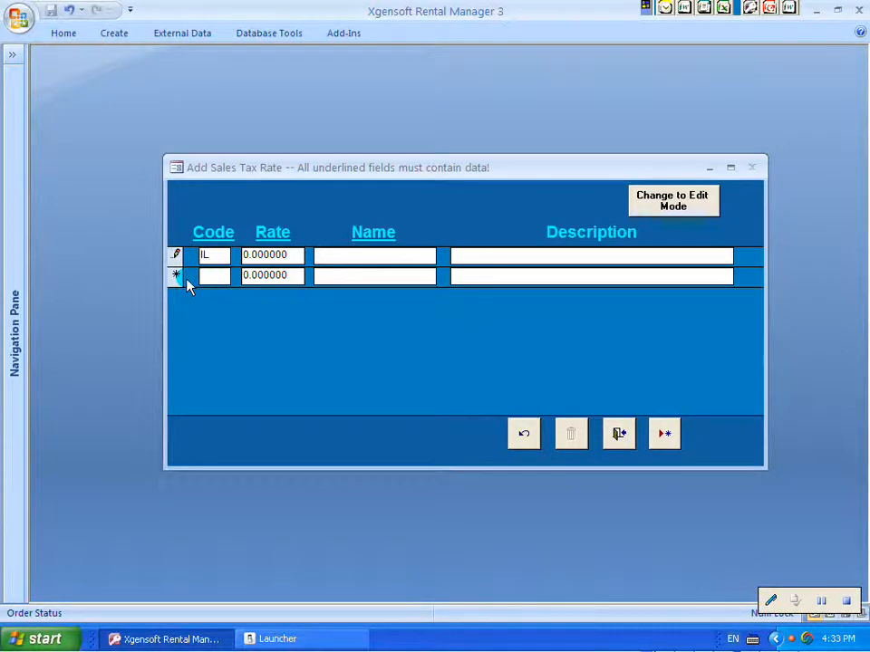
left_click(253, 256)
left_click(254, 255)
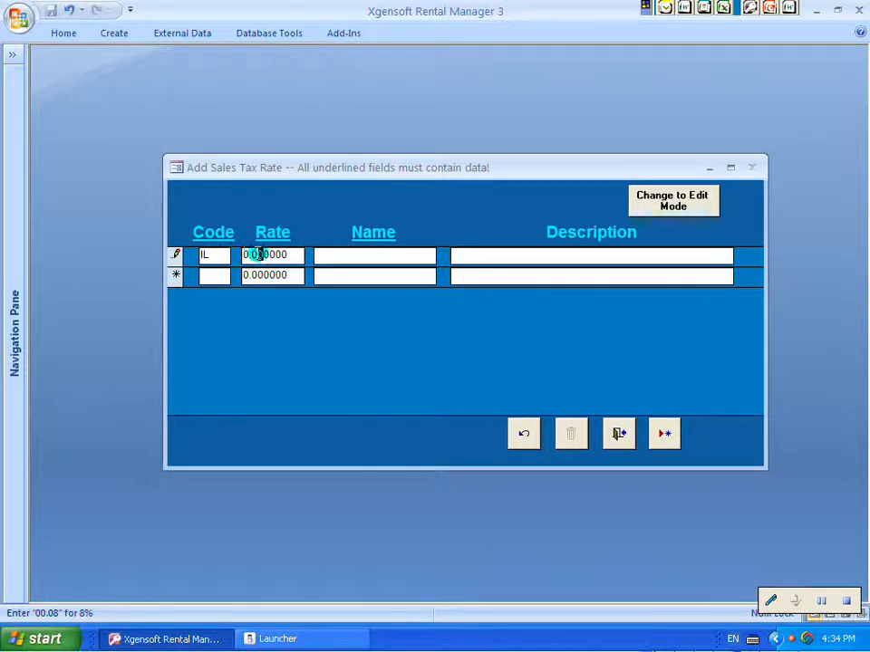
type("625")
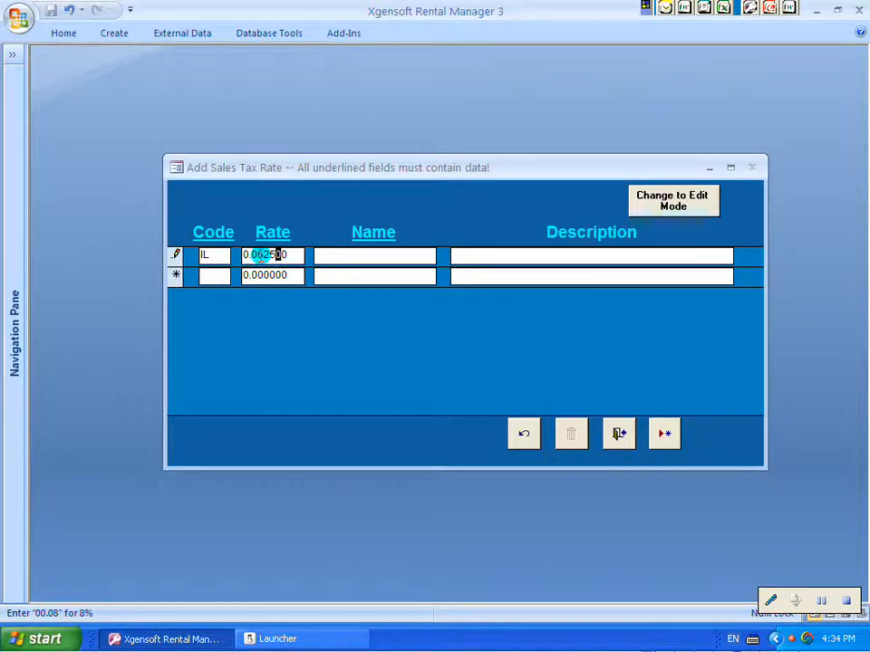
left_click(334, 254)
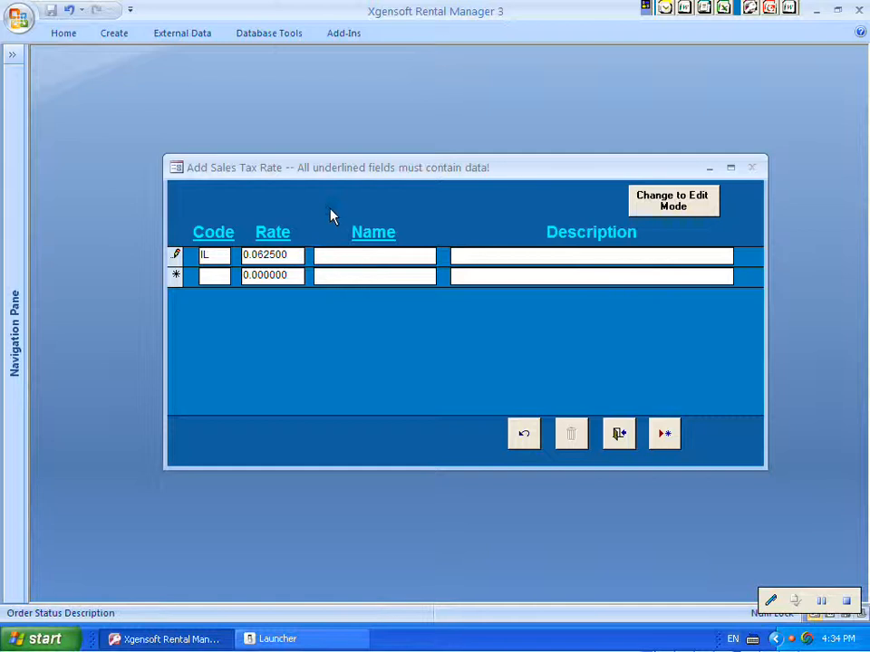
type("Illinois Sales TAx")
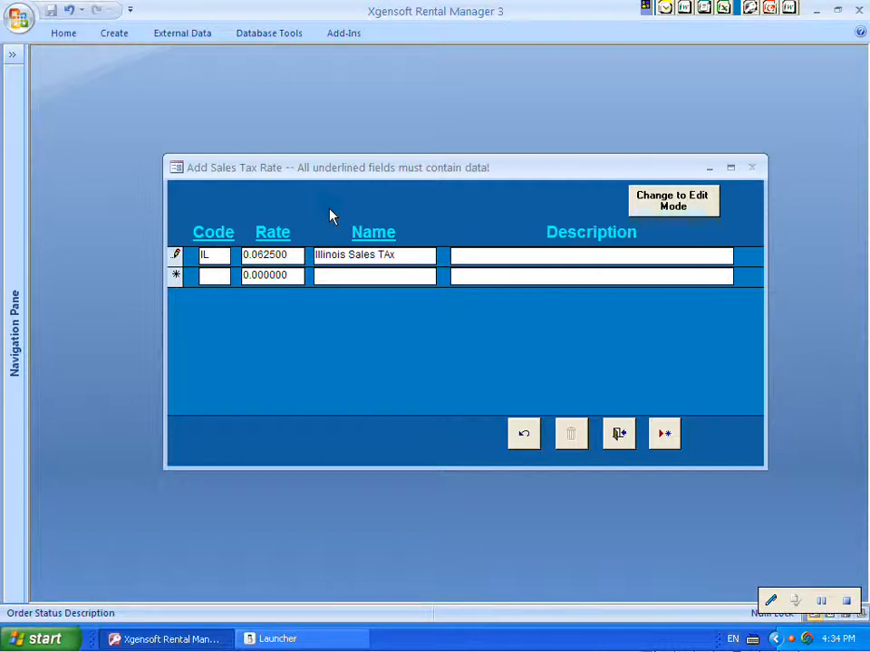
key("BackSpace")
key("BackSpace")
type("ax")
Step: Add a second sales tax rate with code BC, rate 0.11 and name BC Sales Tax, and close the form
left_click(218, 278)
type("BC")
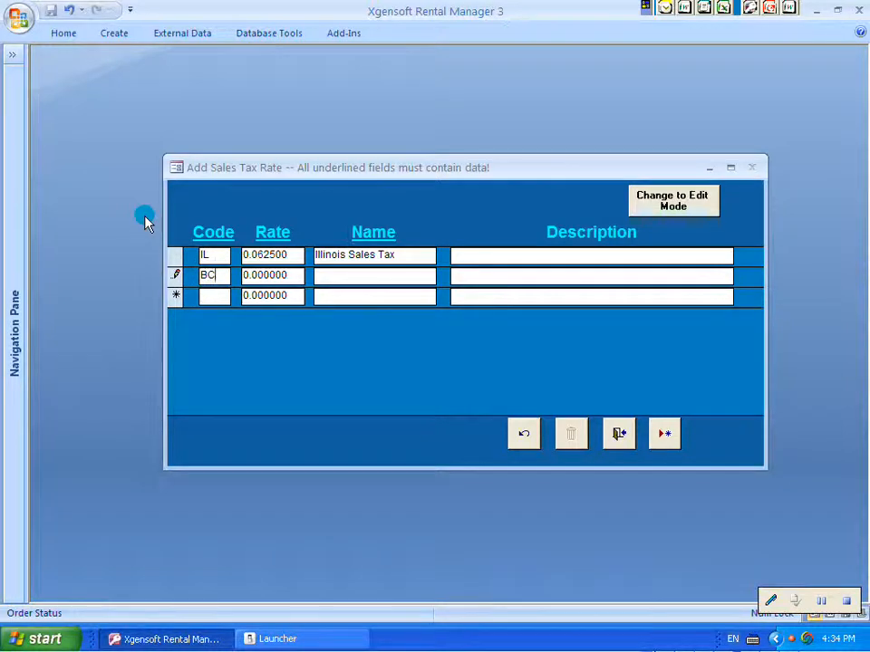
left_click(256, 274)
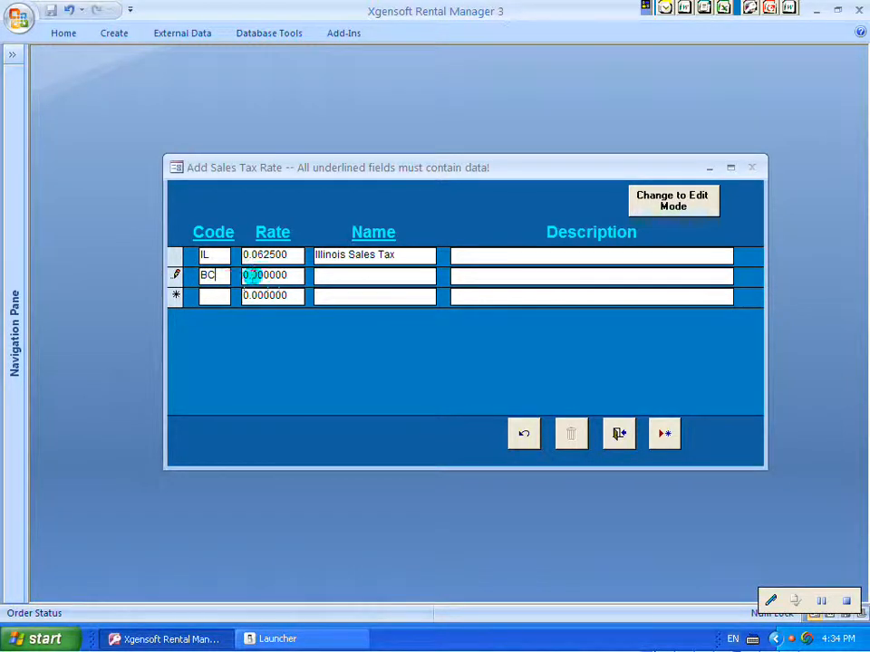
left_click_drag(257, 275, 253, 275)
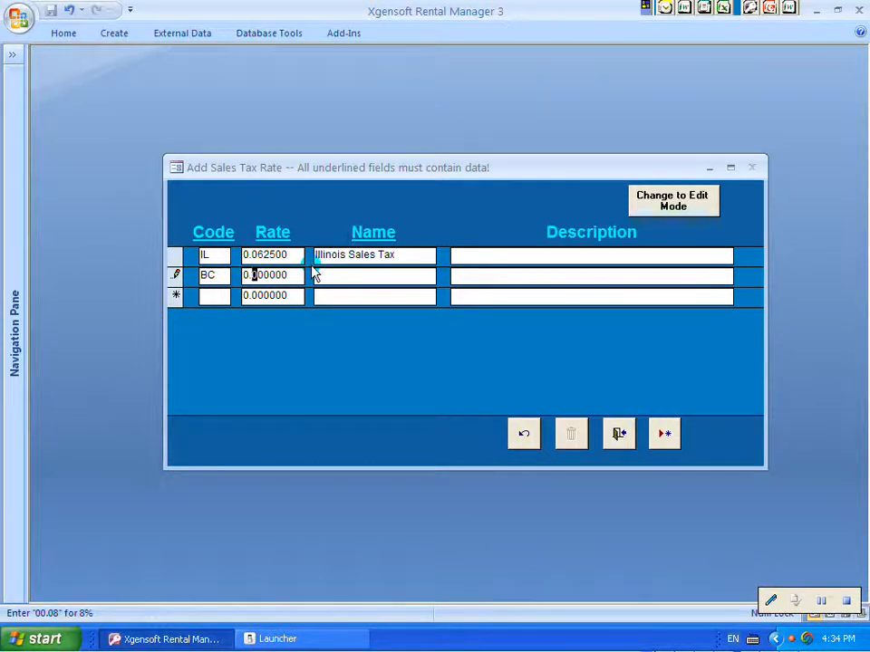
type("11")
left_click(314, 271)
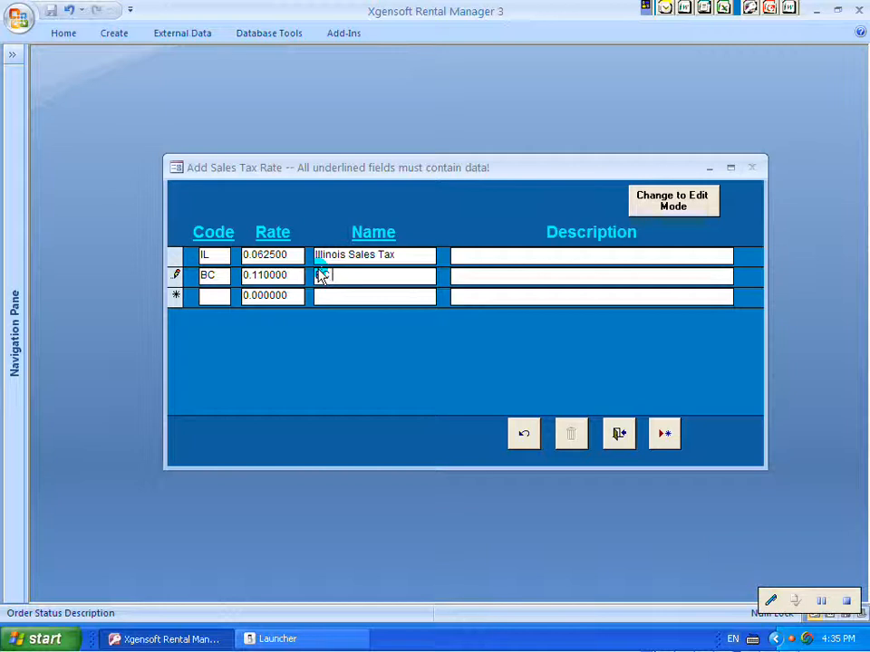
type("BC Sales TAx")
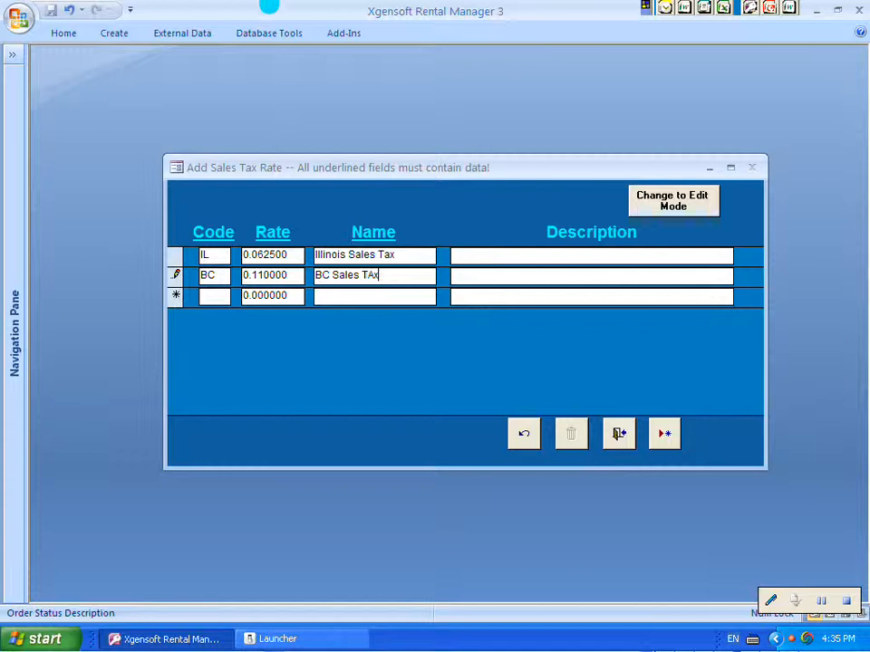
key("BackSpace")
key("BackSpace")
type("ax")
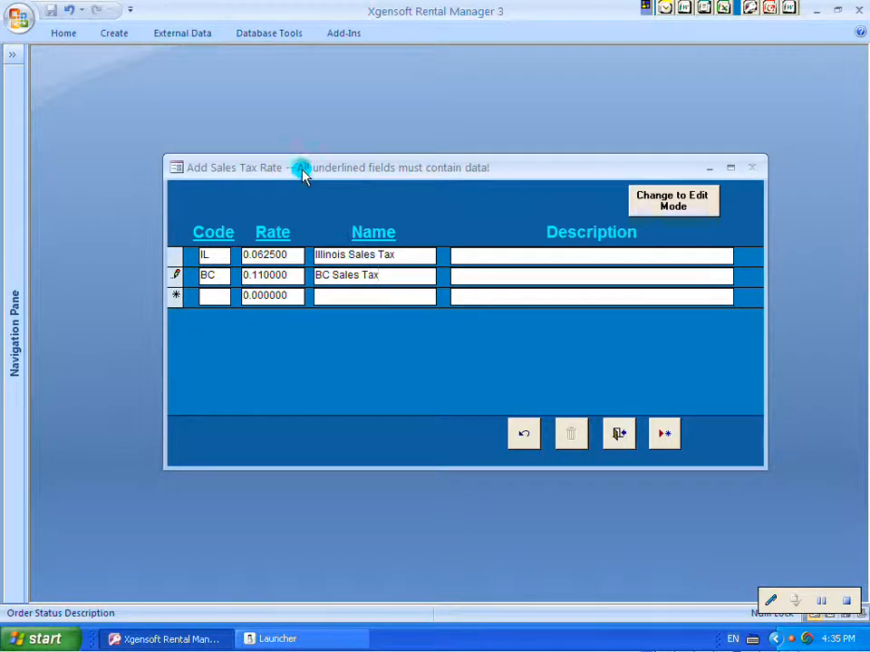
left_click(619, 434)
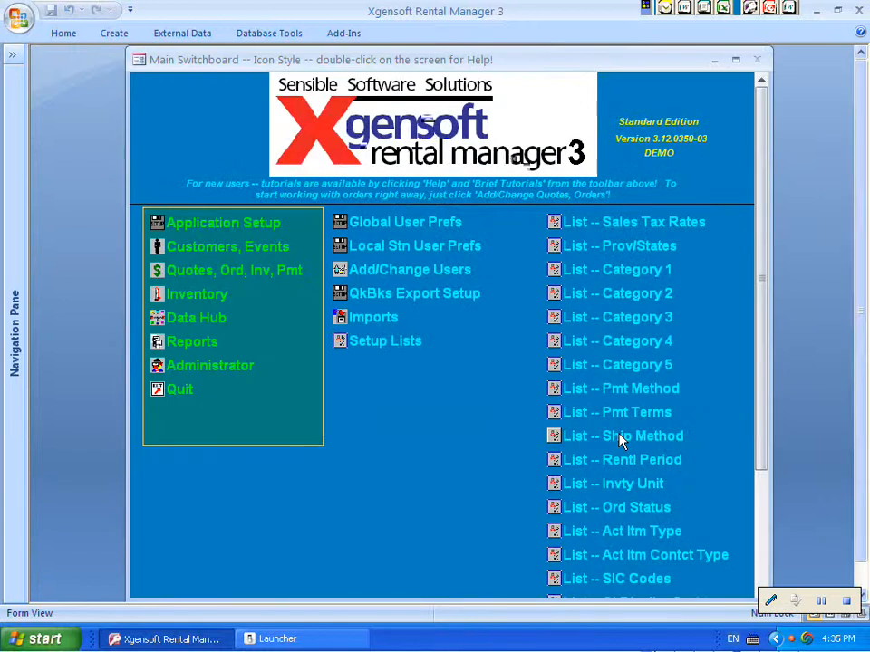
Step: Set Sales Tax 1 to IL (Illinois Sales Tax) in the financial section of the global user preferences and close them
left_click(382, 222)
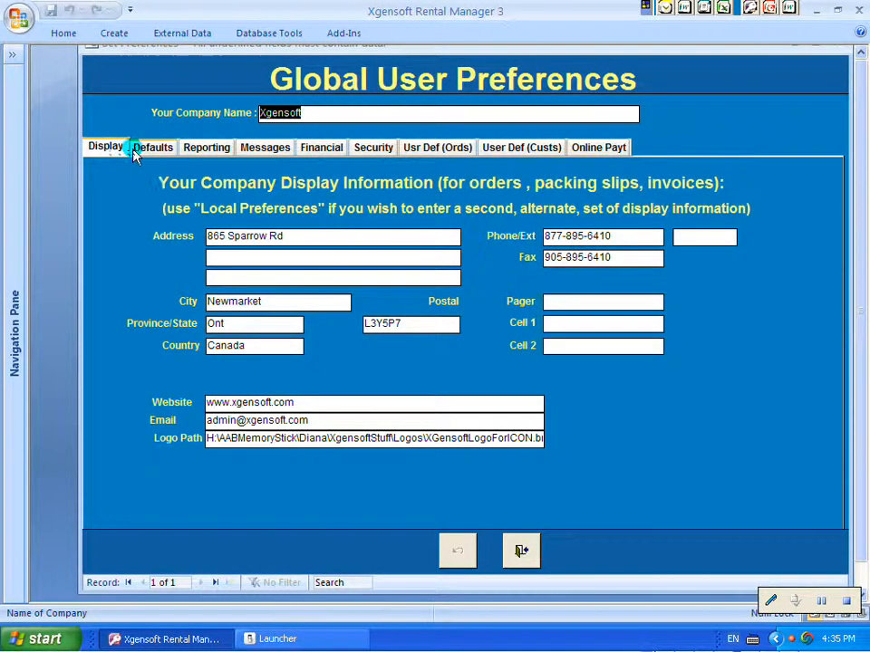
left_click(318, 150)
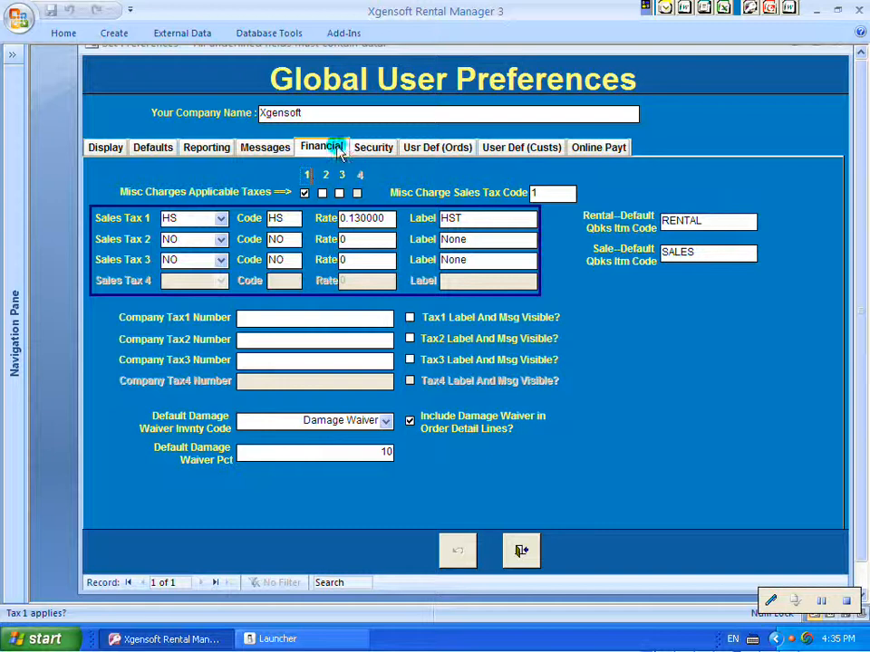
left_click(220, 219)
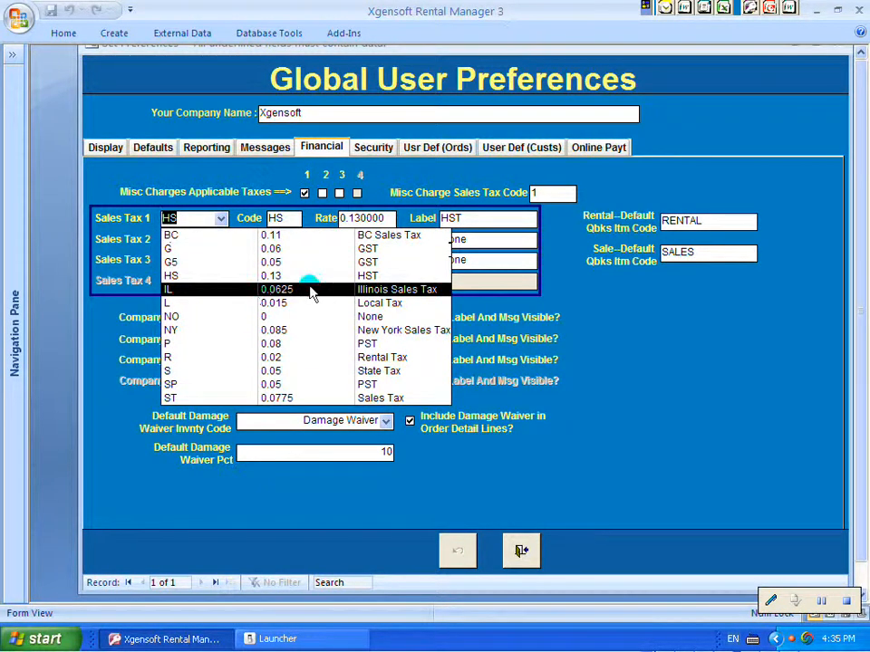
left_click(274, 292)
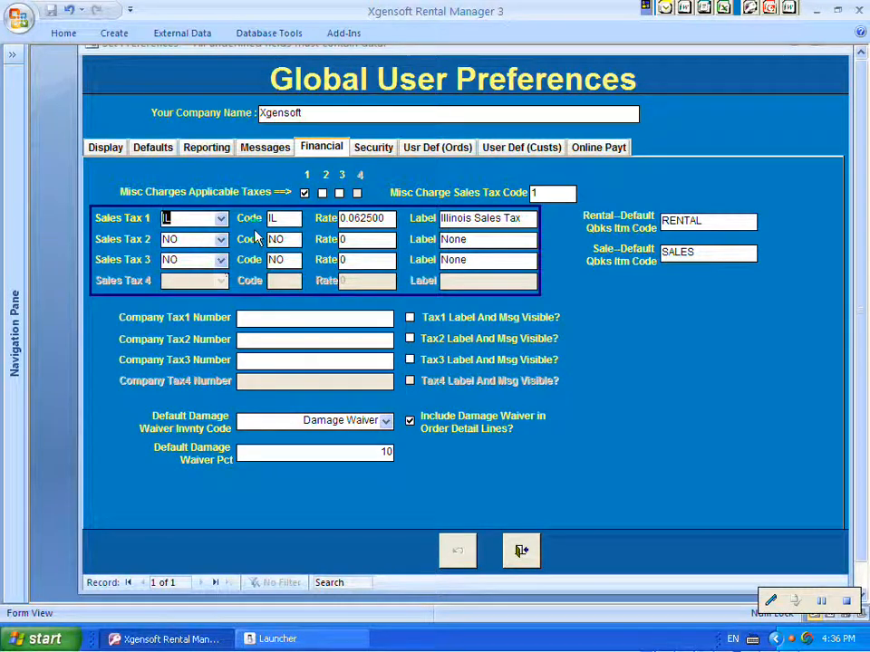
left_click(410, 320)
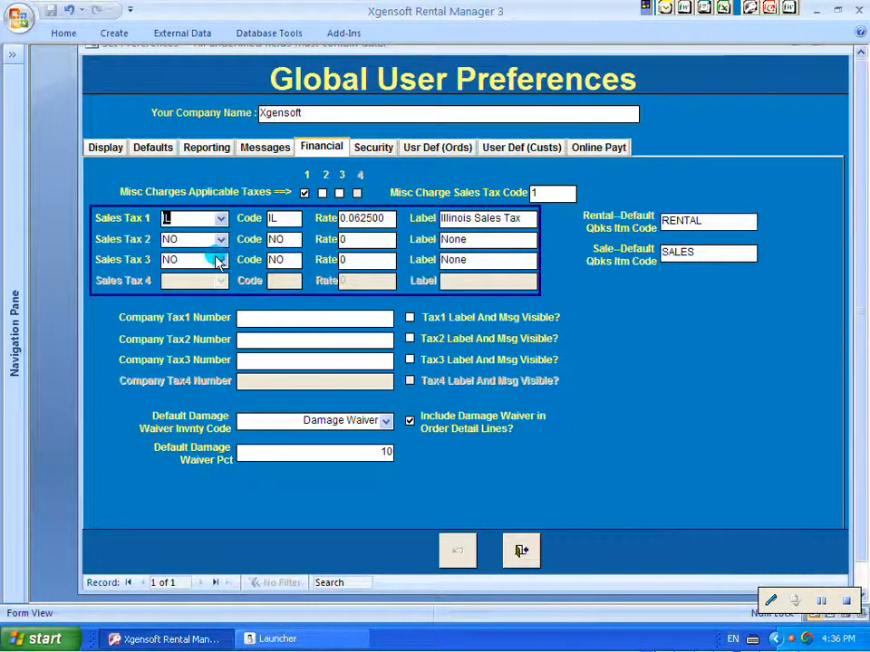
left_click(520, 551)
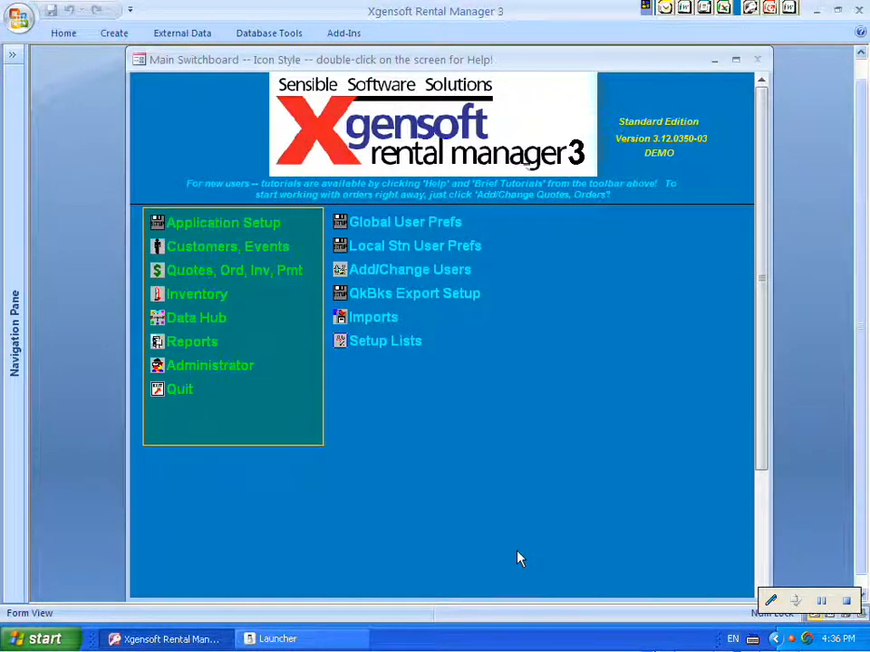
left_click(846, 601)
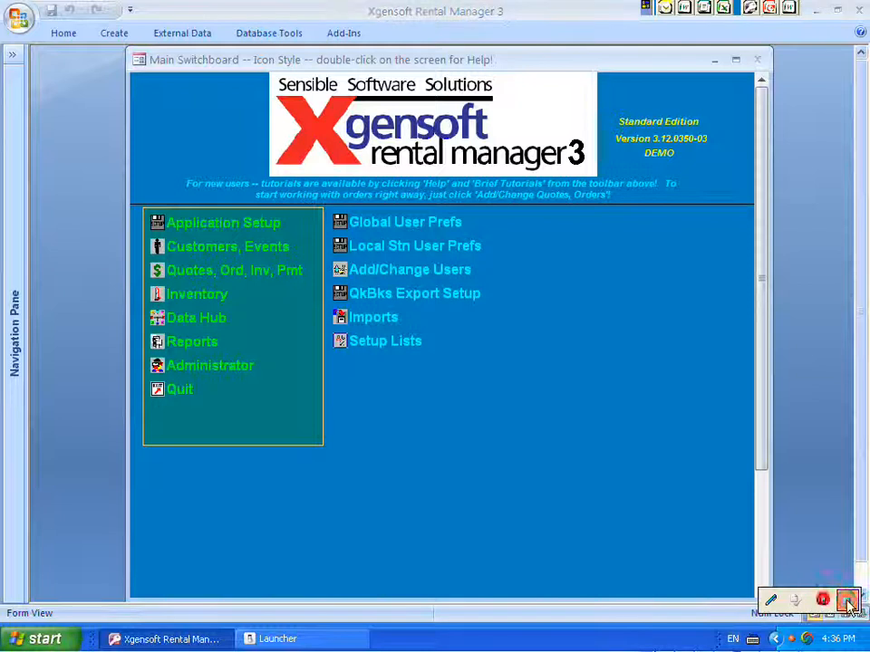